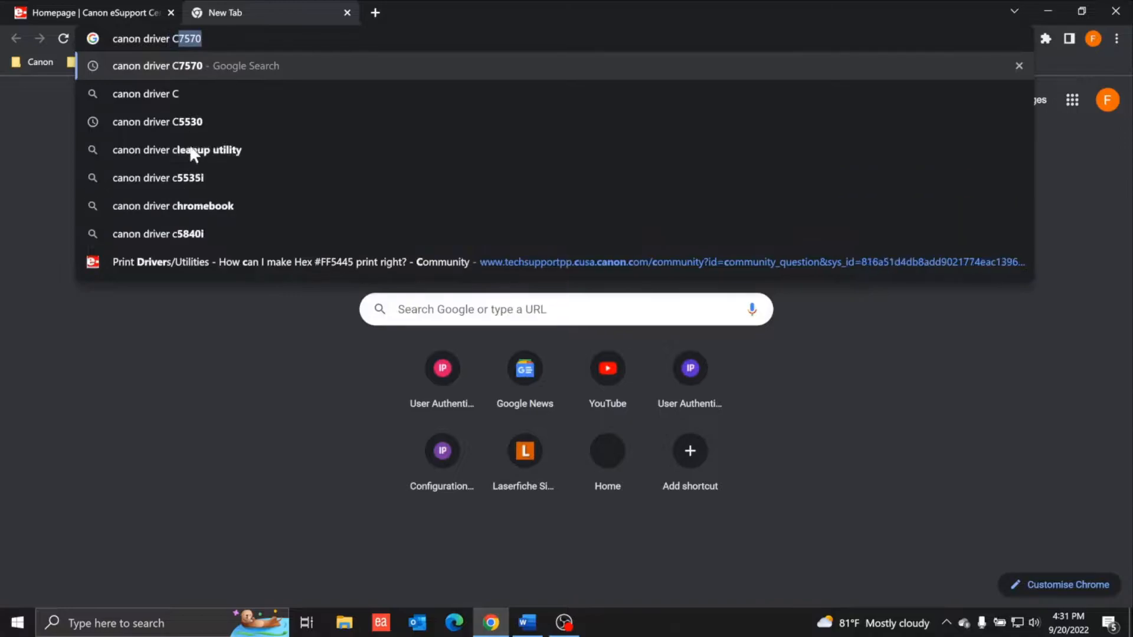
- Search the web for "canon driver C7570" and open the Canon USA support page for the imageRUNNER ADVANCE C7570i
key("Return")
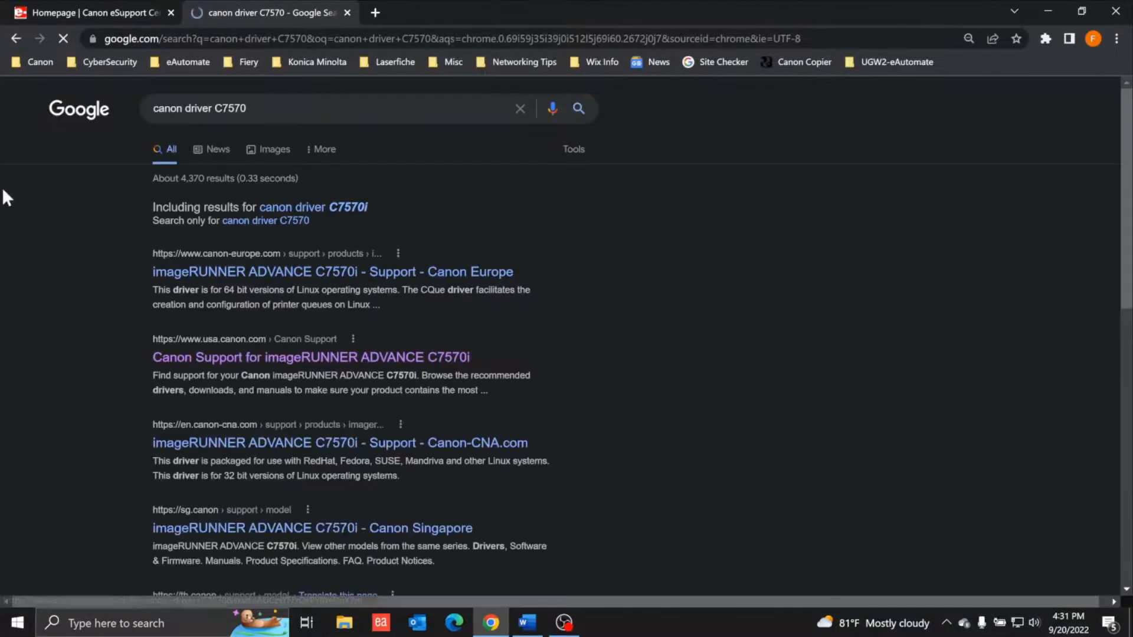
left_click_drag(148, 349, 280, 340)
left_click(251, 358)
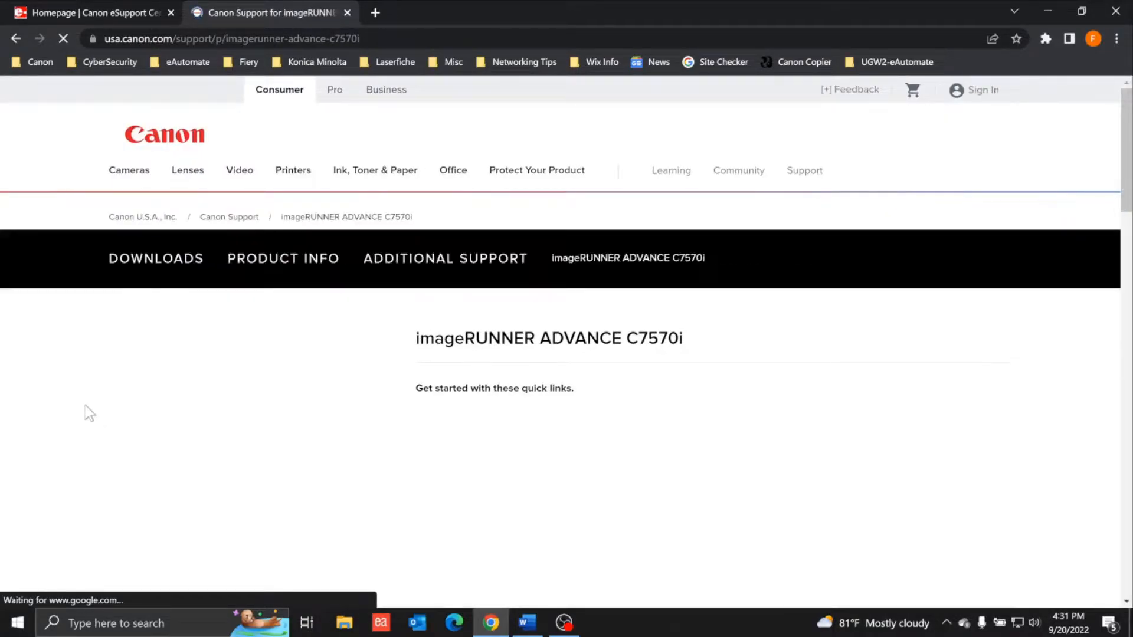
- Download the recommended driver Generic_Plus_UFRII_v2.70_Set-up_x64.exe from the product's Software & Drivers section
scroll(413, 366, "down", 3)
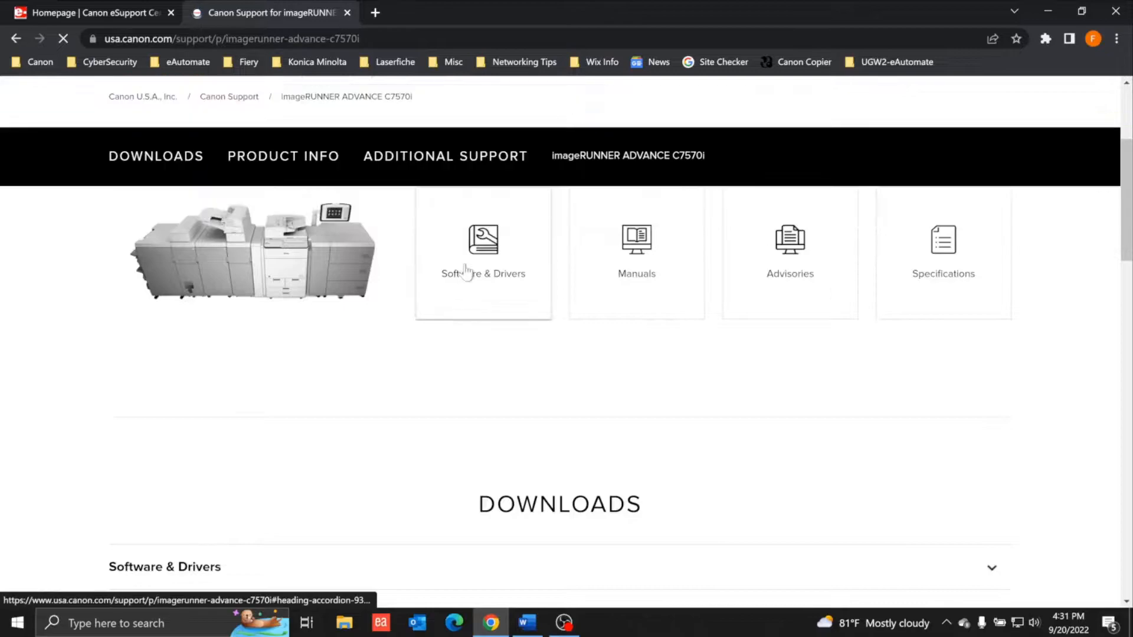
left_click(455, 271)
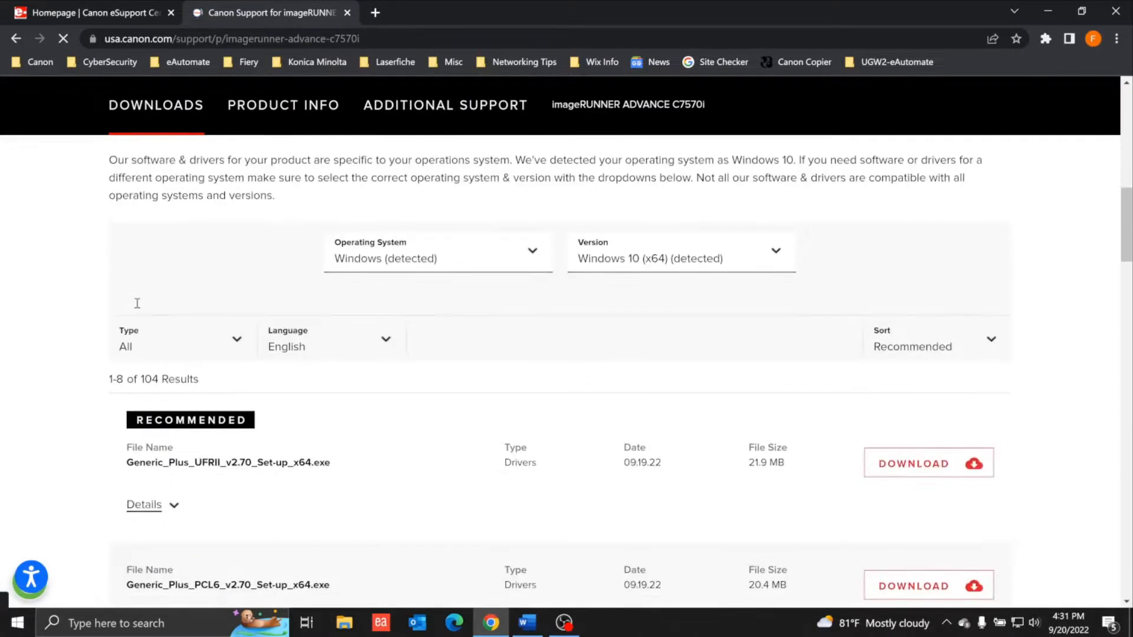
scroll(139, 311, "down", 3)
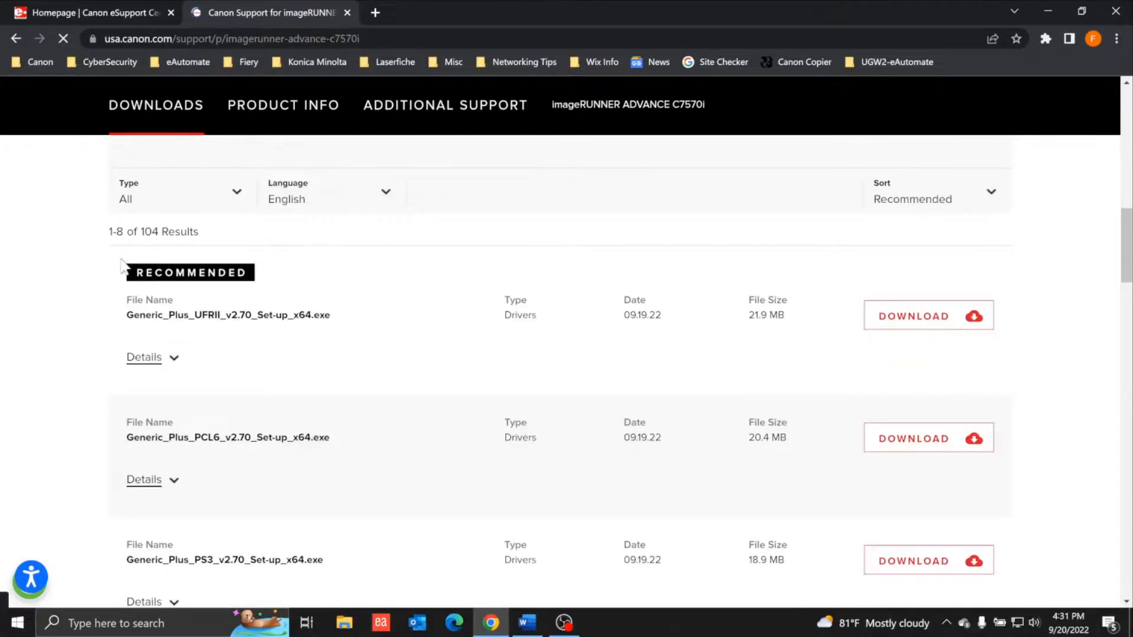
scroll(177, 265, "up", 1)
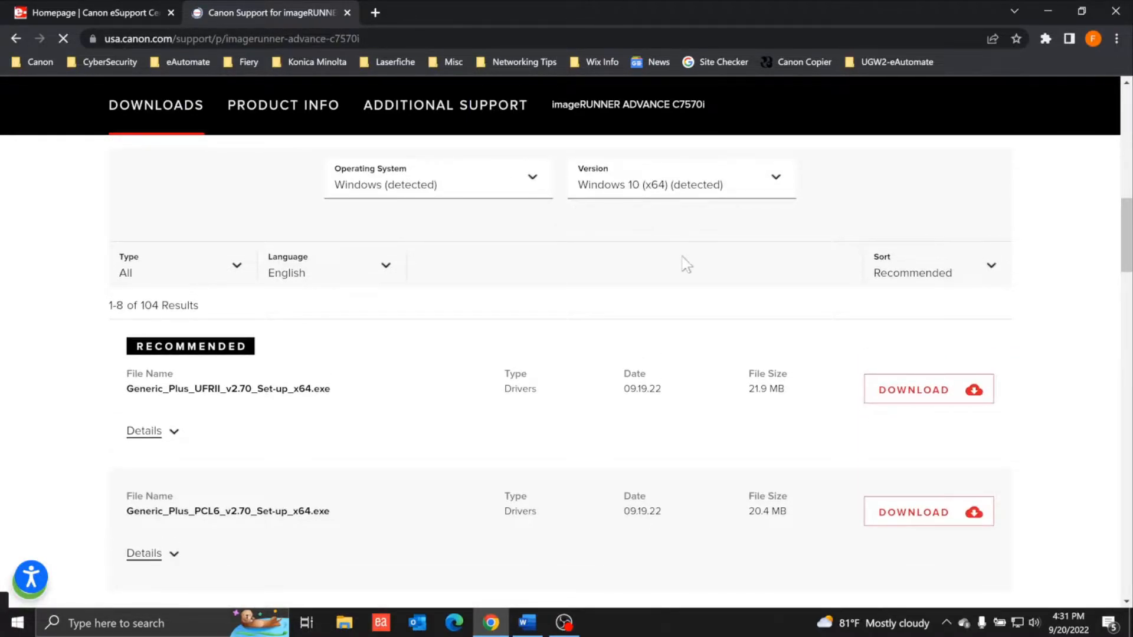
left_click(914, 391)
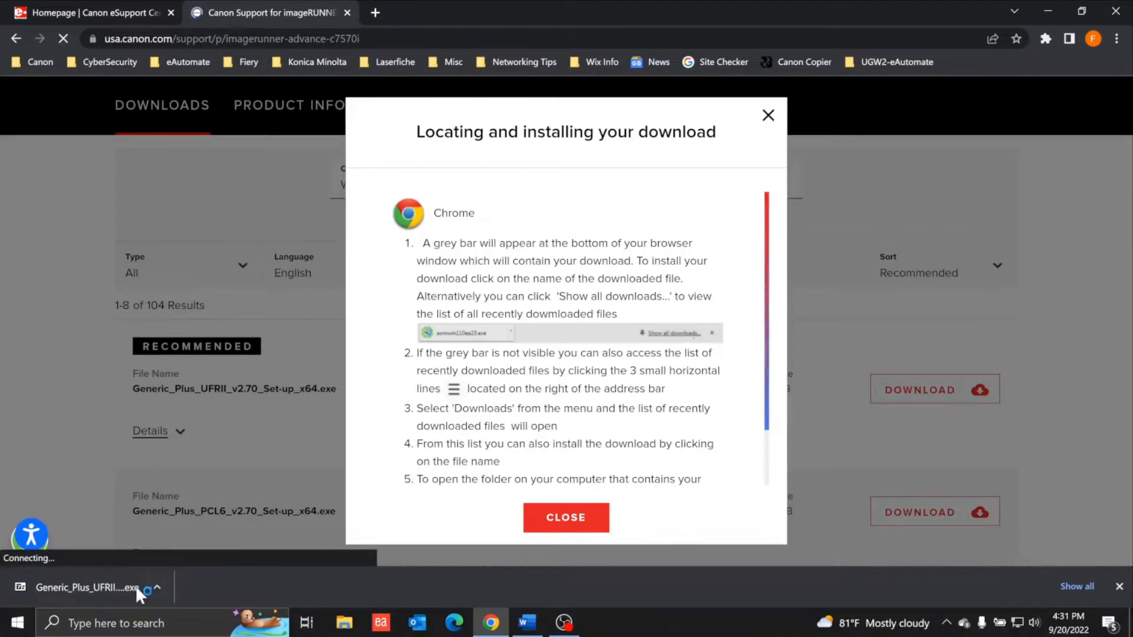
- Show the downloaded UFRII driver file in its folder and move it into a new folder created there
left_click(157, 587)
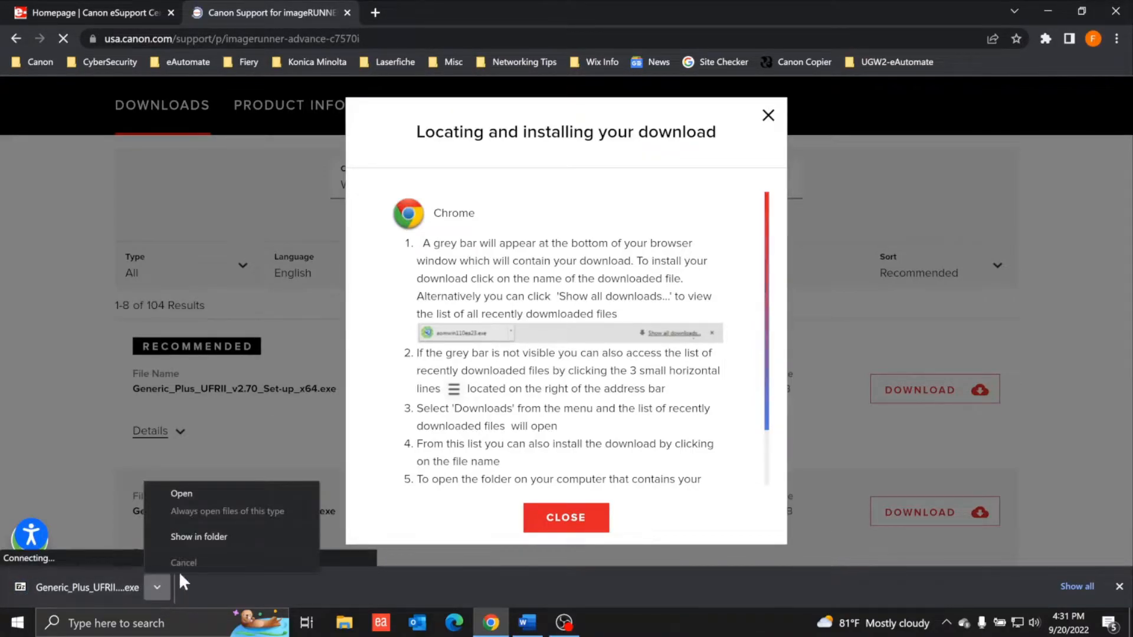
left_click(220, 539)
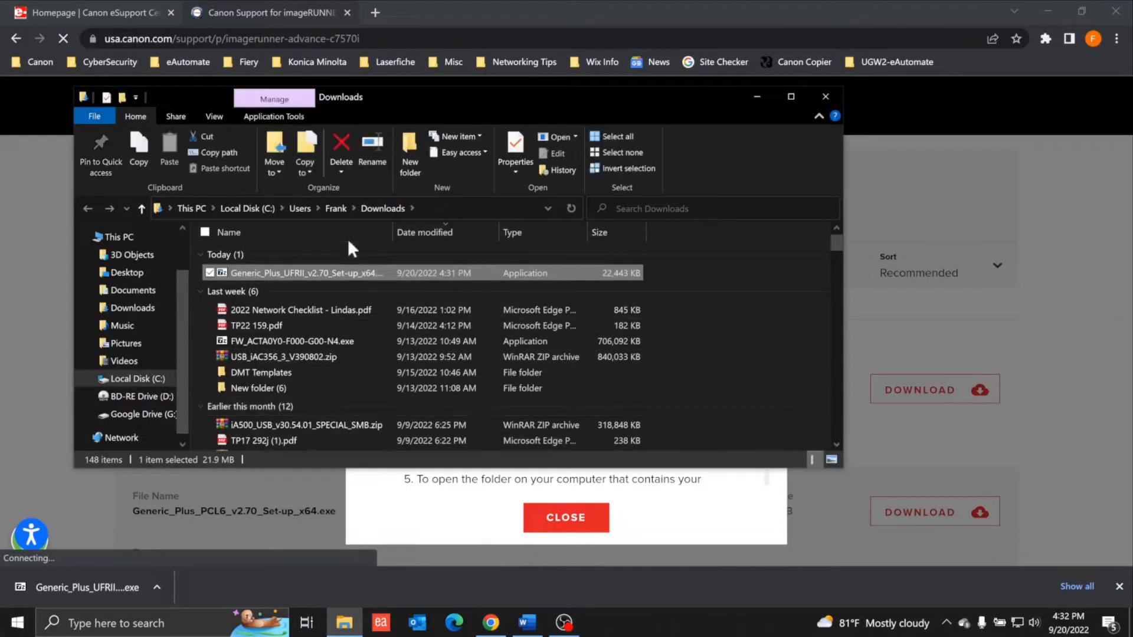
left_click(402, 151)
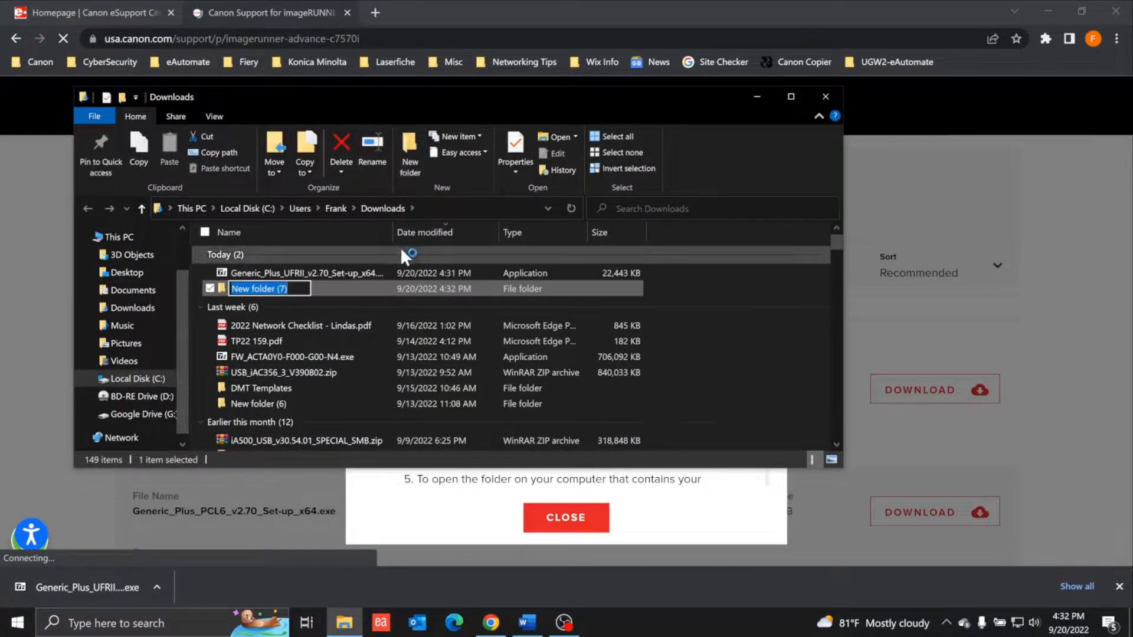
left_click(346, 266)
mouse_move(267, 282)
left_mouse_down()
mouse_move(288, 275)
mouse_move(287, 287)
left_mouse_up()
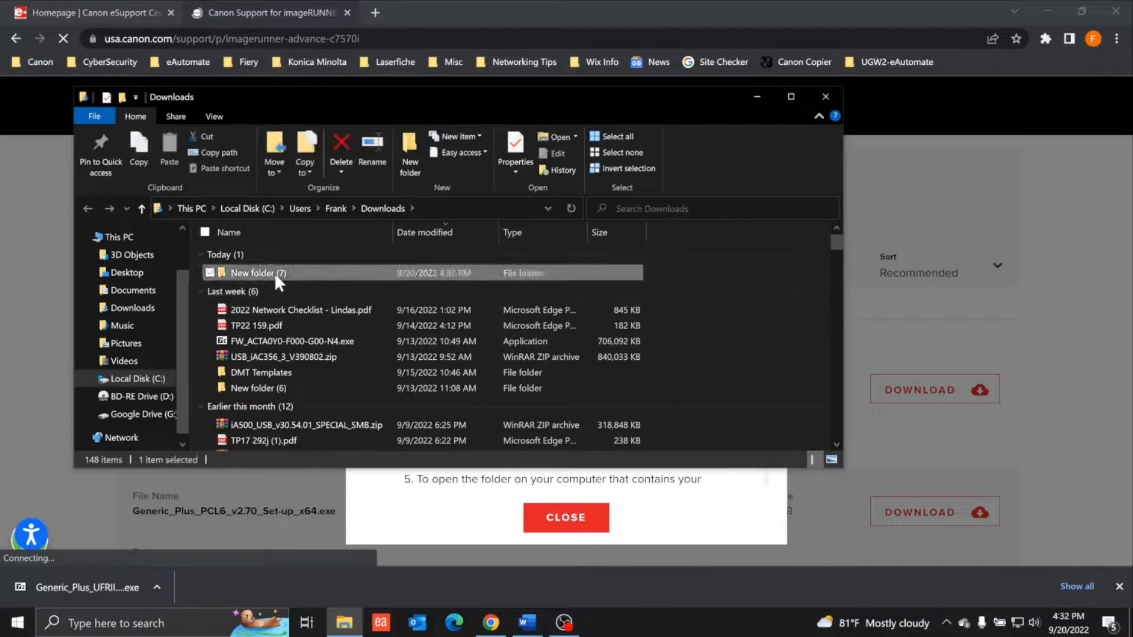
- Run the UFRII driver package from inside the new folder, overriding the SmartScreen block, to extract its files
double_click(275, 273)
double_click(278, 261)
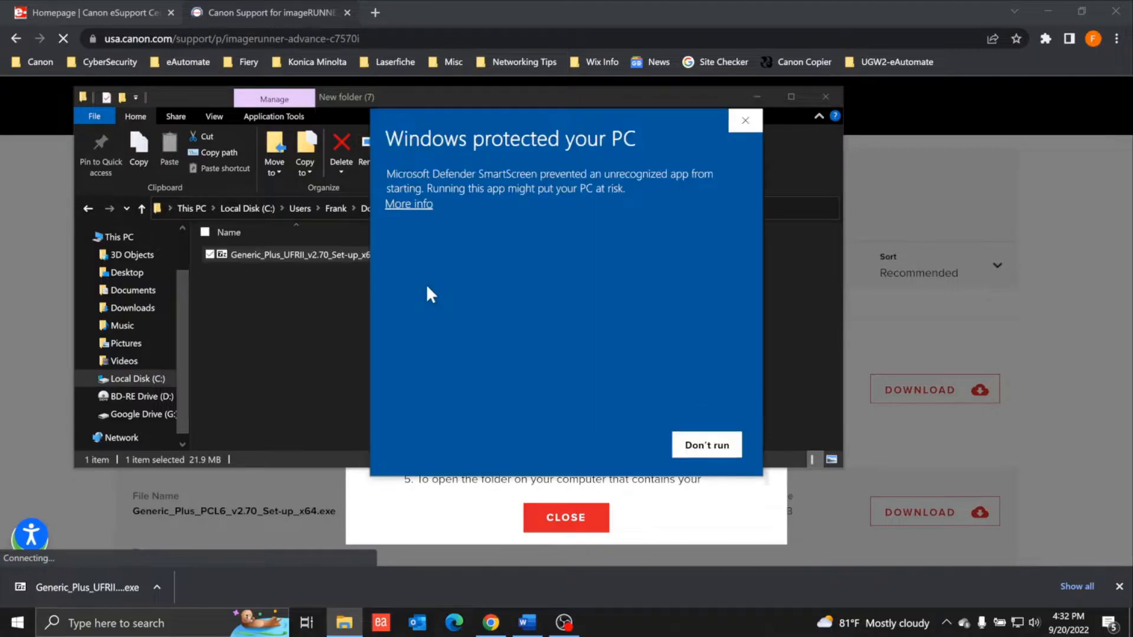
left_click(422, 205)
left_click(602, 443)
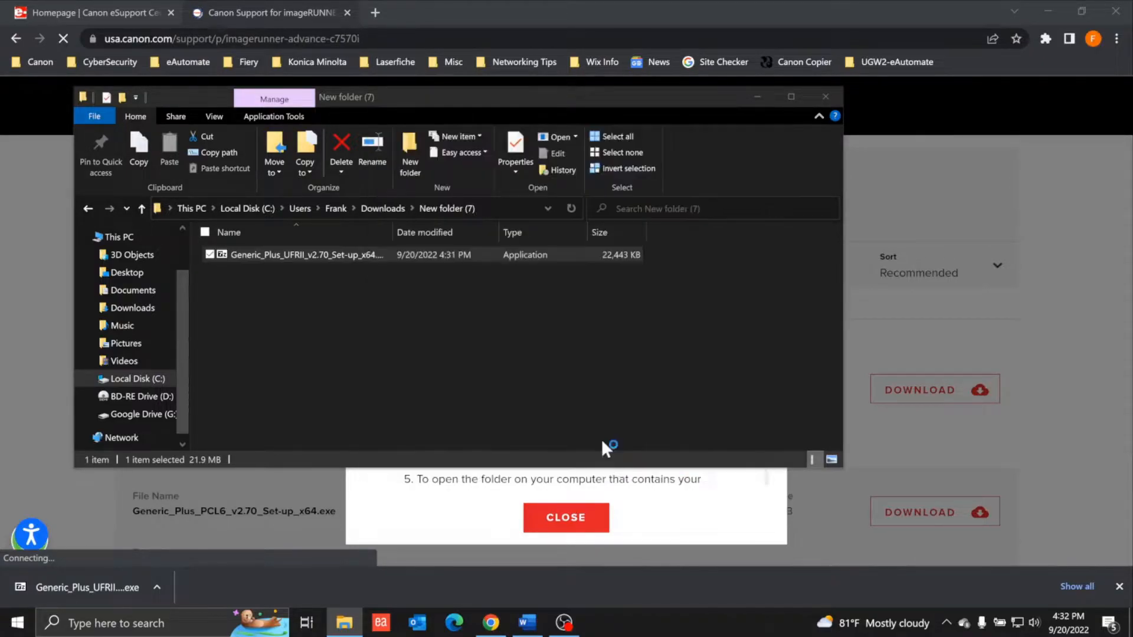
left_click(580, 345)
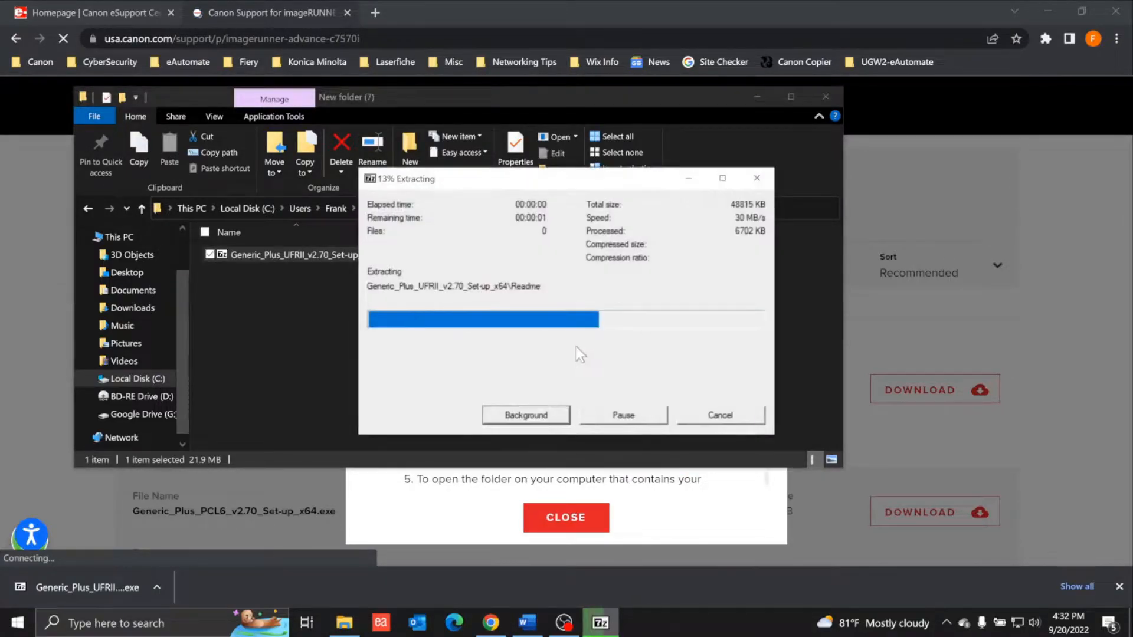
- Open the extracted Generic_Plus_UFRII_v2.70_Set-up_x64 folder and run Setup.exe as administrator
double_click(301, 254)
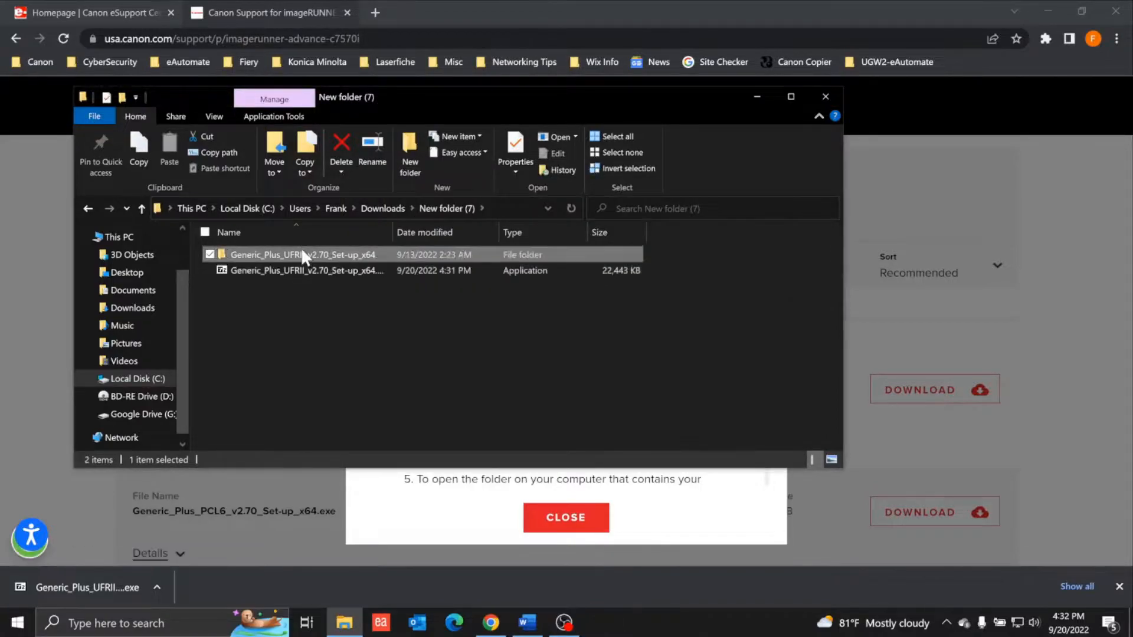
right_click(285, 327)
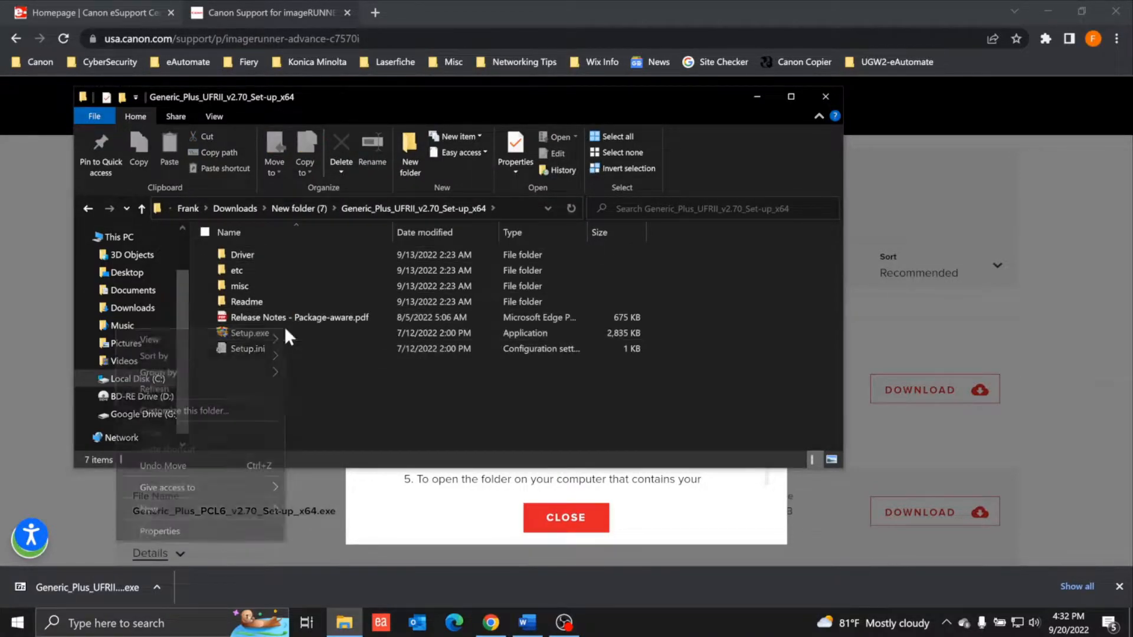
left_click(307, 335)
right_click(307, 336)
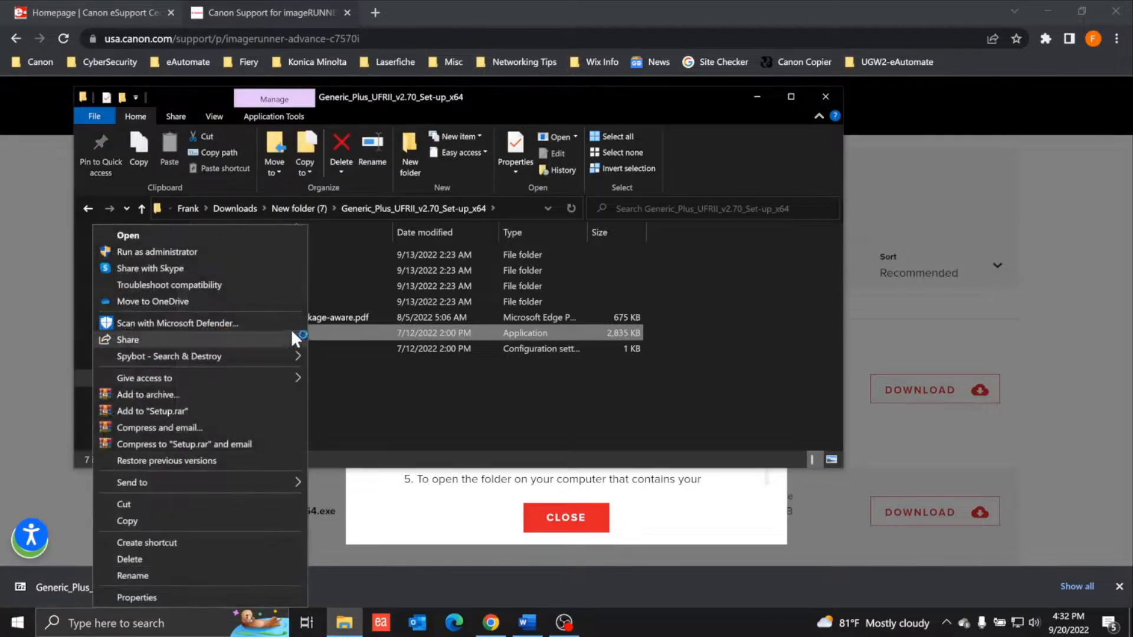
left_click(196, 247)
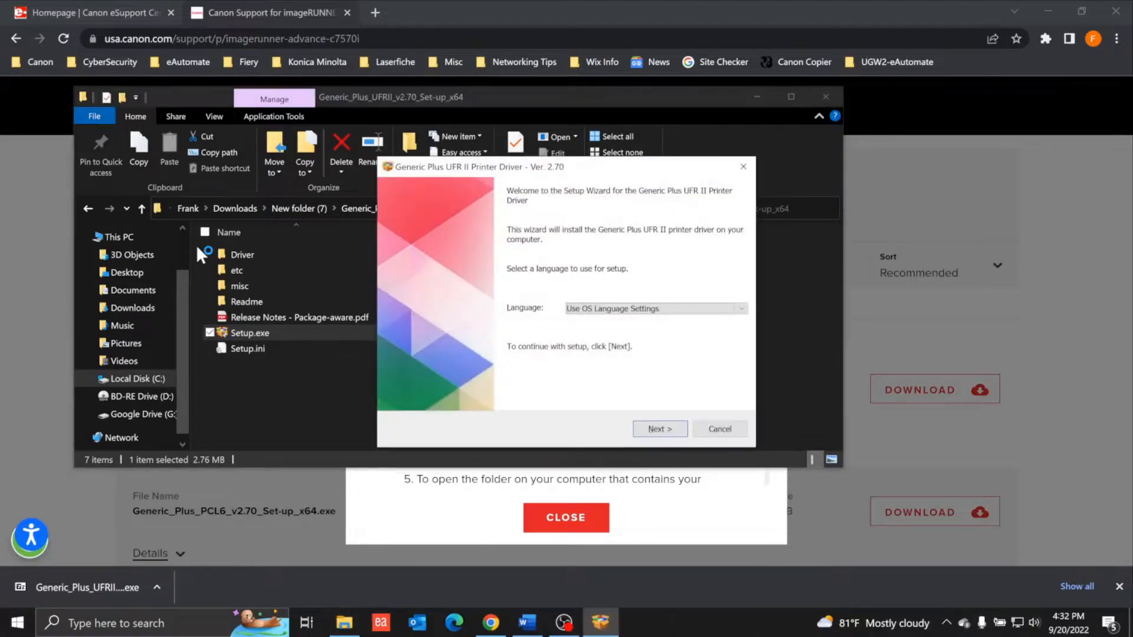
- Keep the OS language settings, accept the Canon license agreement and allow removal of the Windows Firewall block
left_click(661, 430)
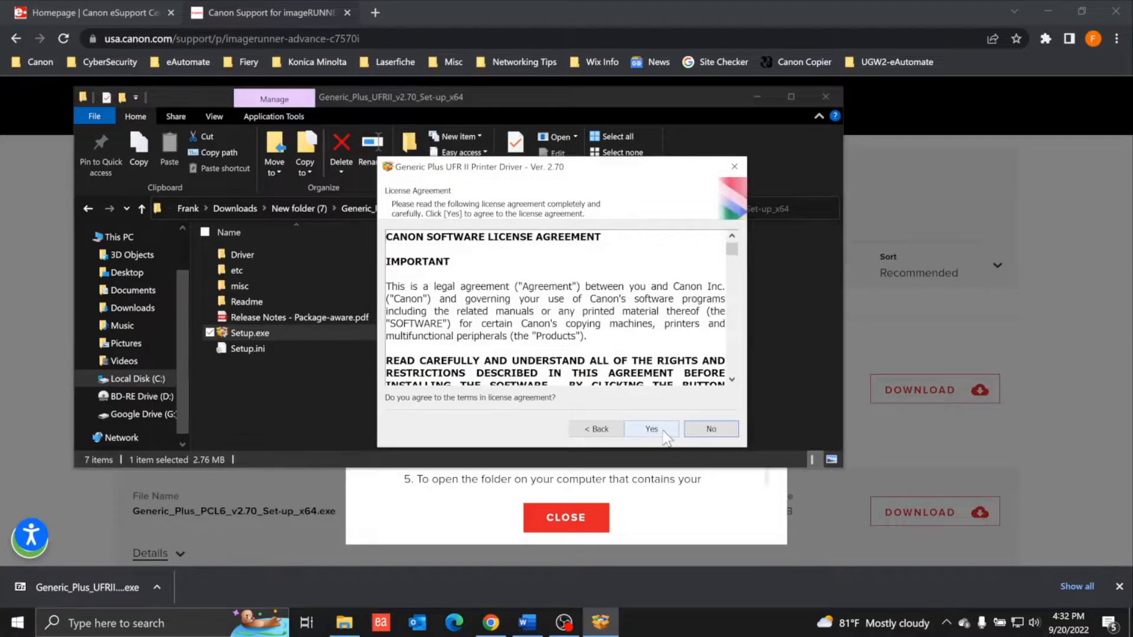
left_click(663, 431)
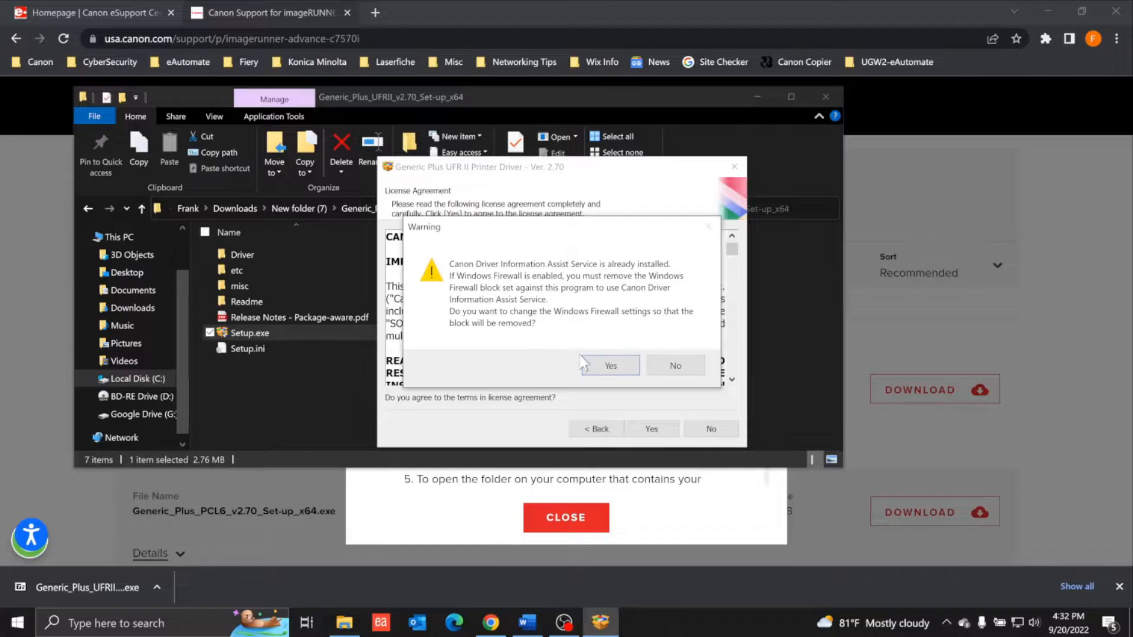
left_click(607, 366)
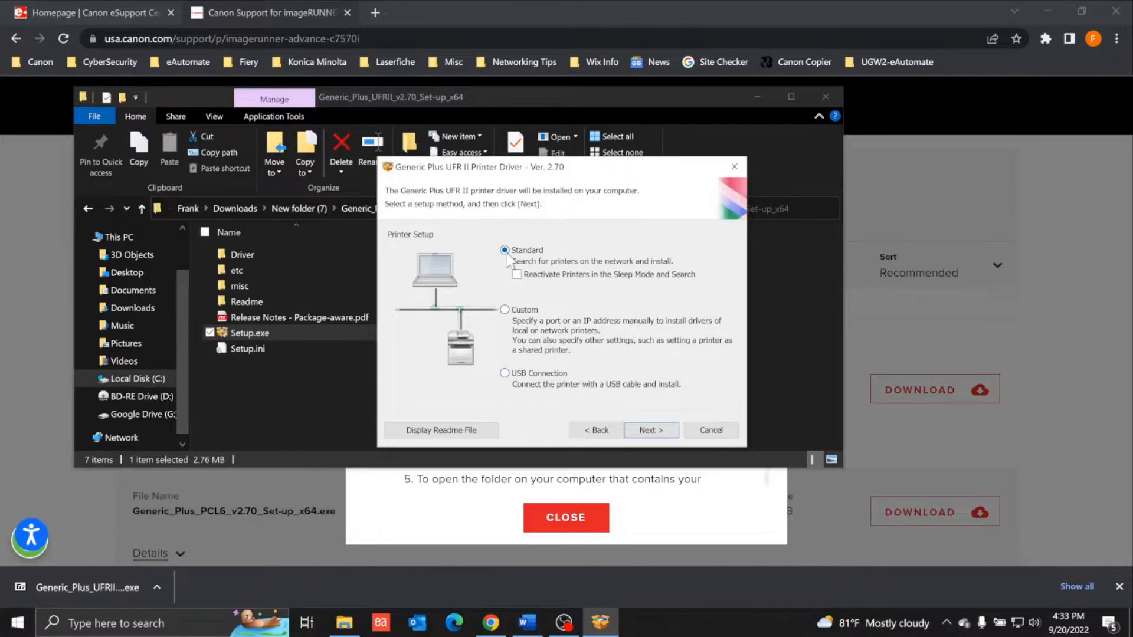
left_click(505, 374)
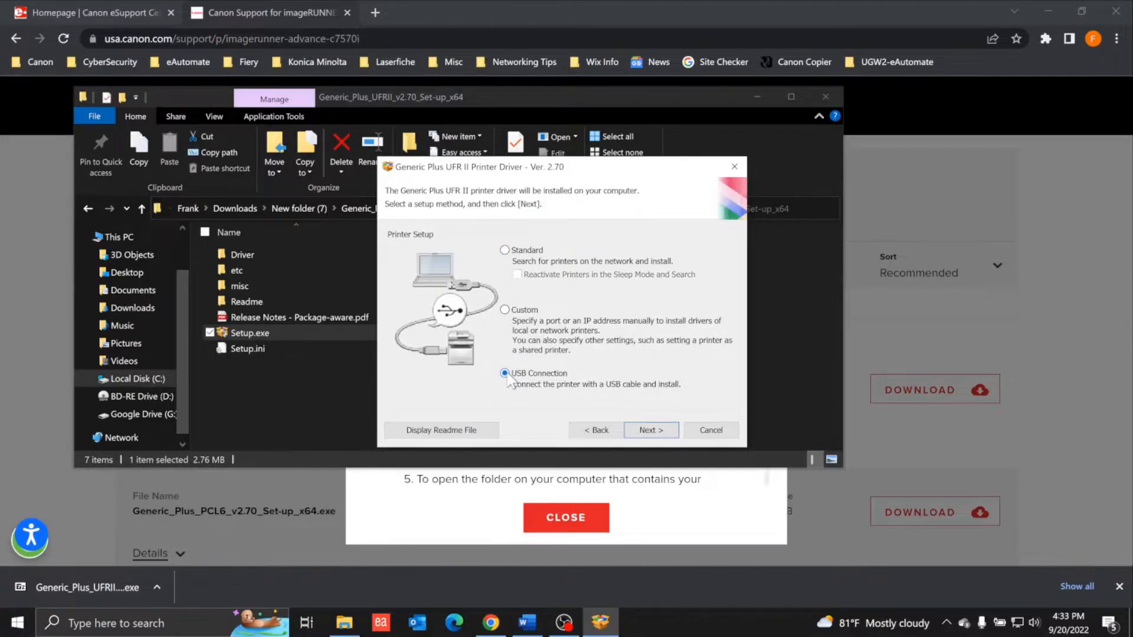
left_click(649, 431)
left_click(506, 253)
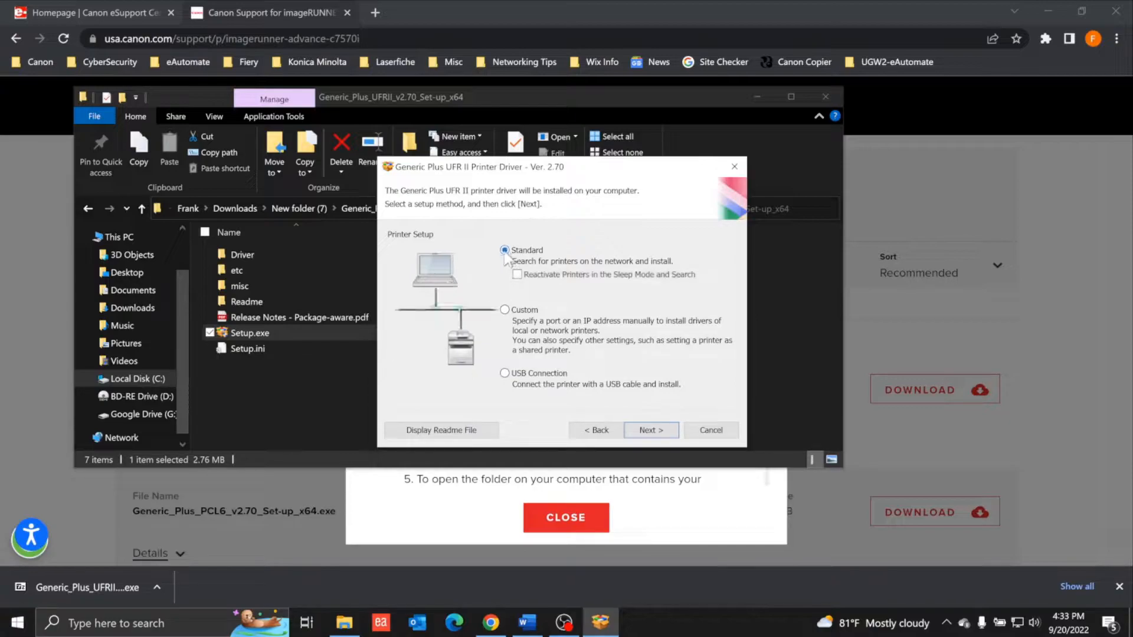
left_click(650, 429)
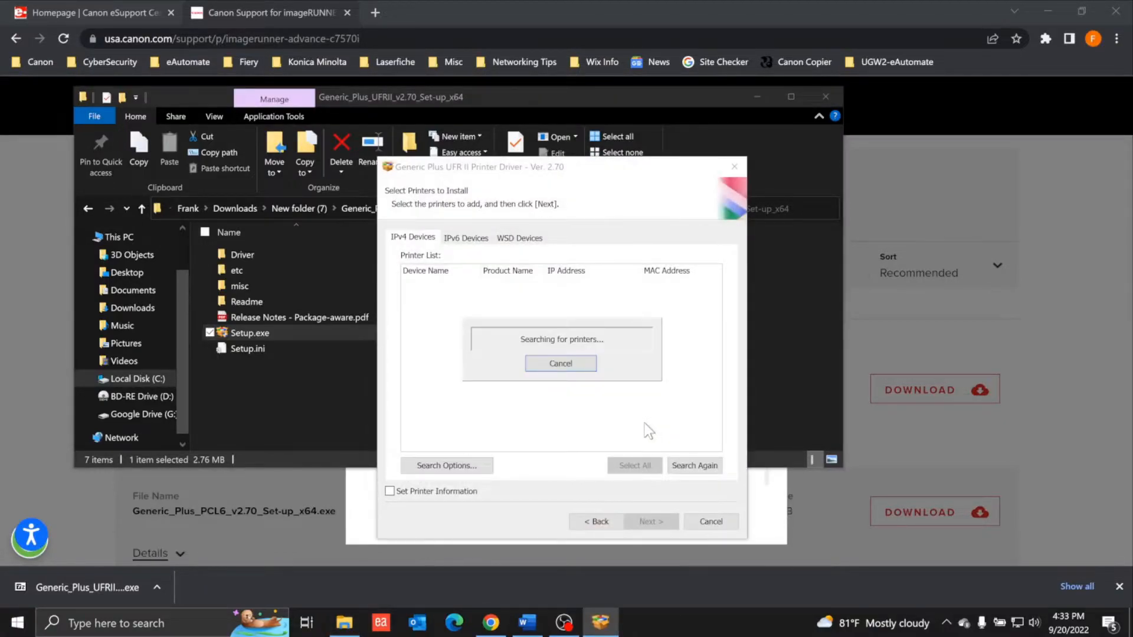
left_click(569, 367)
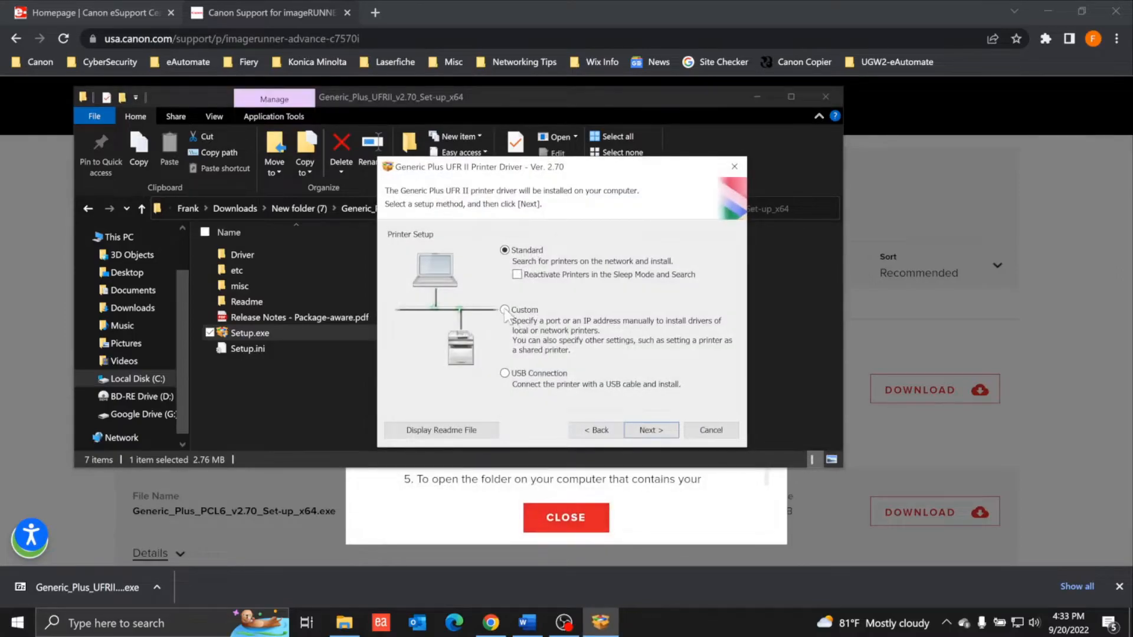
- Choose the Custom setup method with Add New Printers and the Auto Select configuration profile
left_click(504, 310)
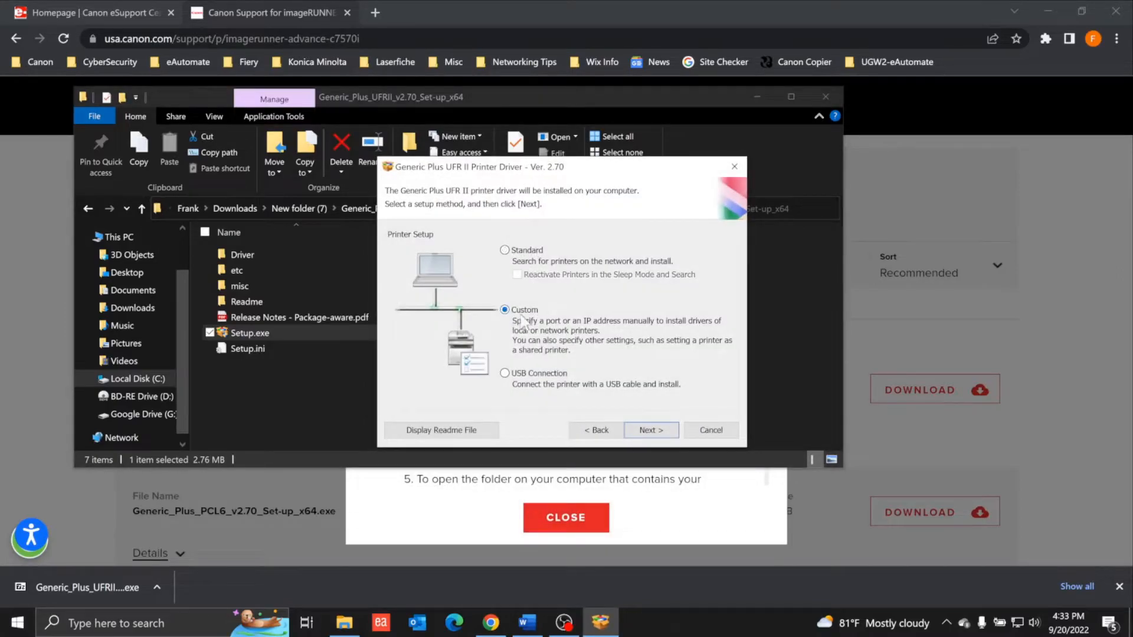
left_click(649, 430)
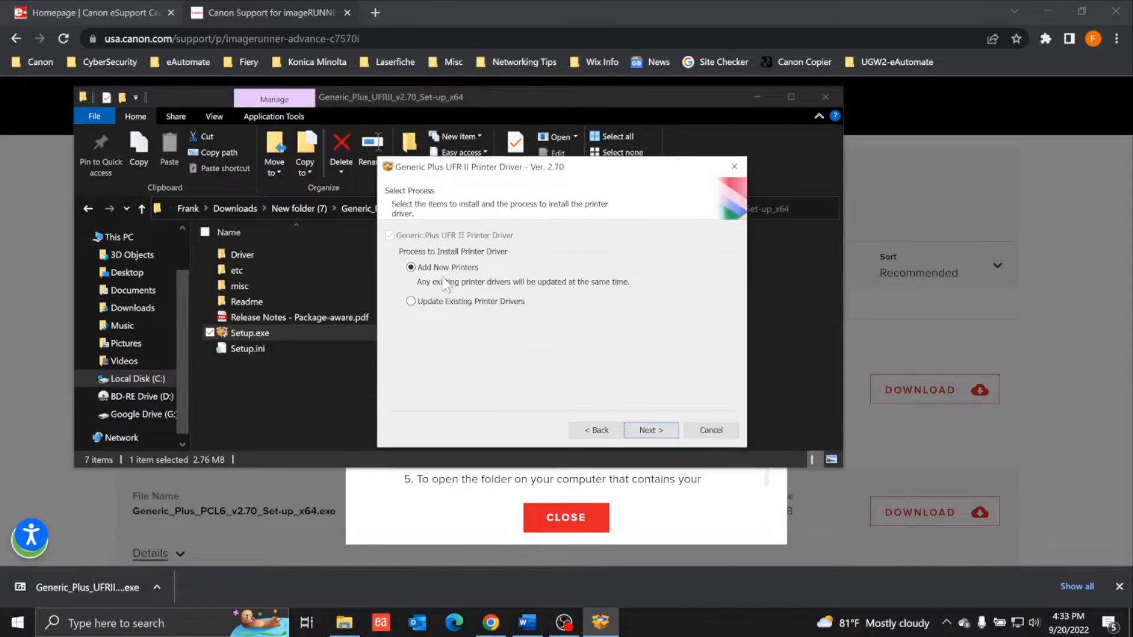
left_click(648, 431)
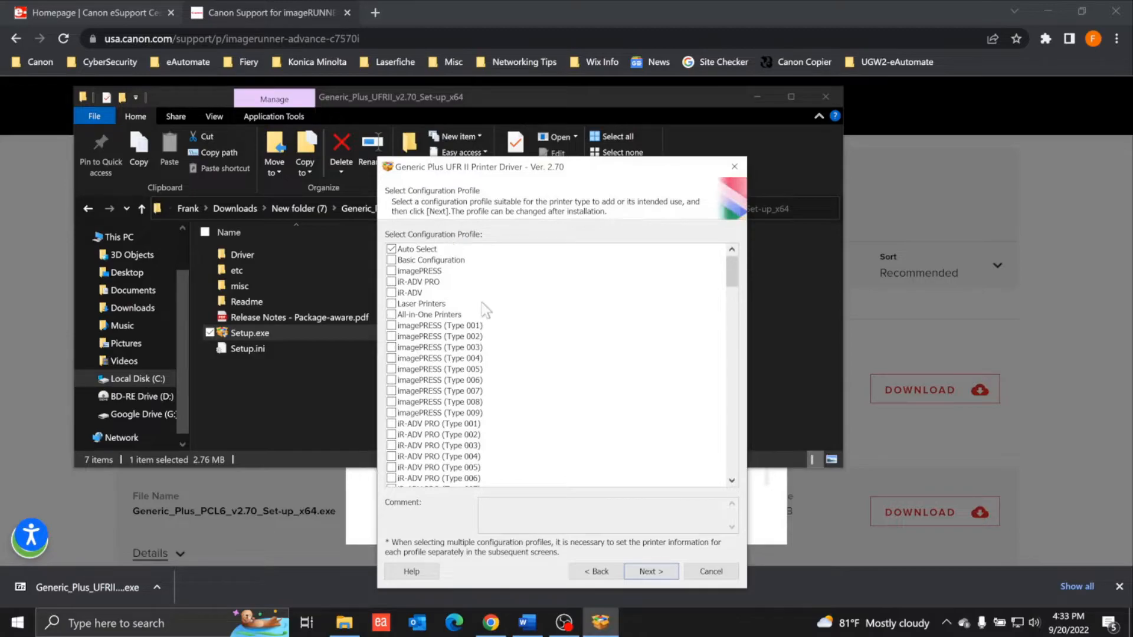
left_click(643, 575)
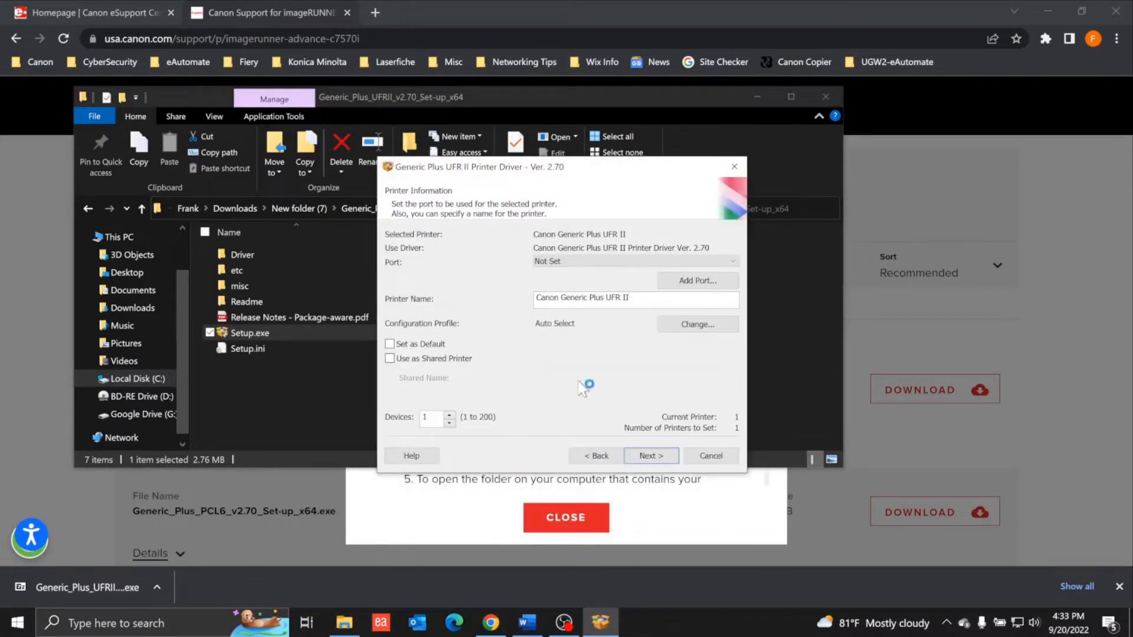
- Add a Standard TCP/IP port for the printer at IP address 192.168.0.54, keeping the suggested port name
left_click(622, 260)
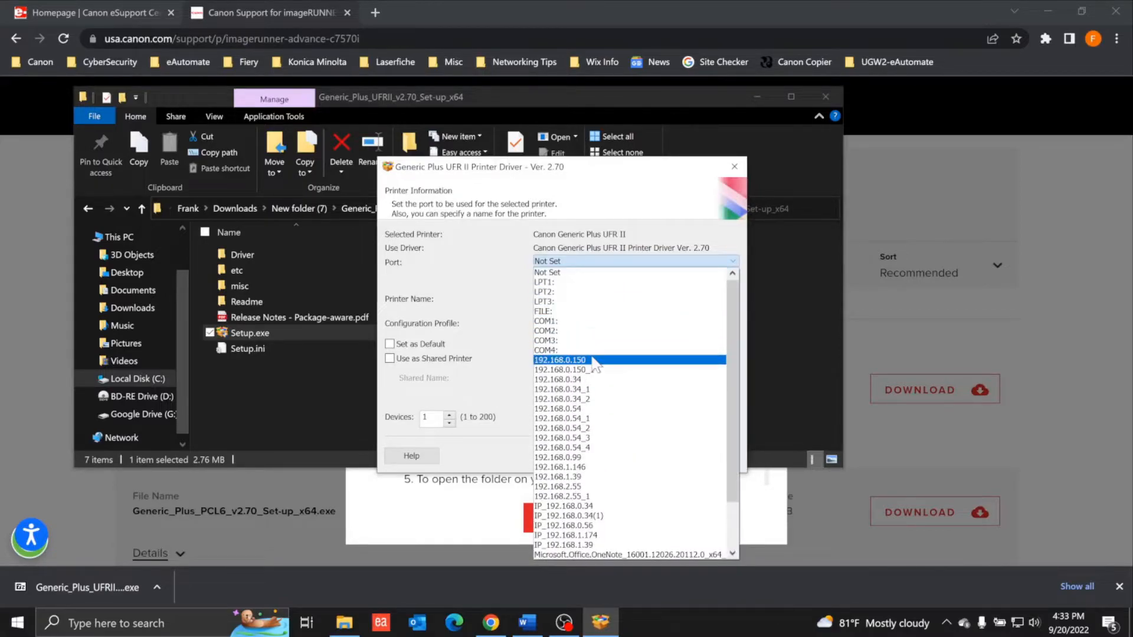
left_click(495, 285)
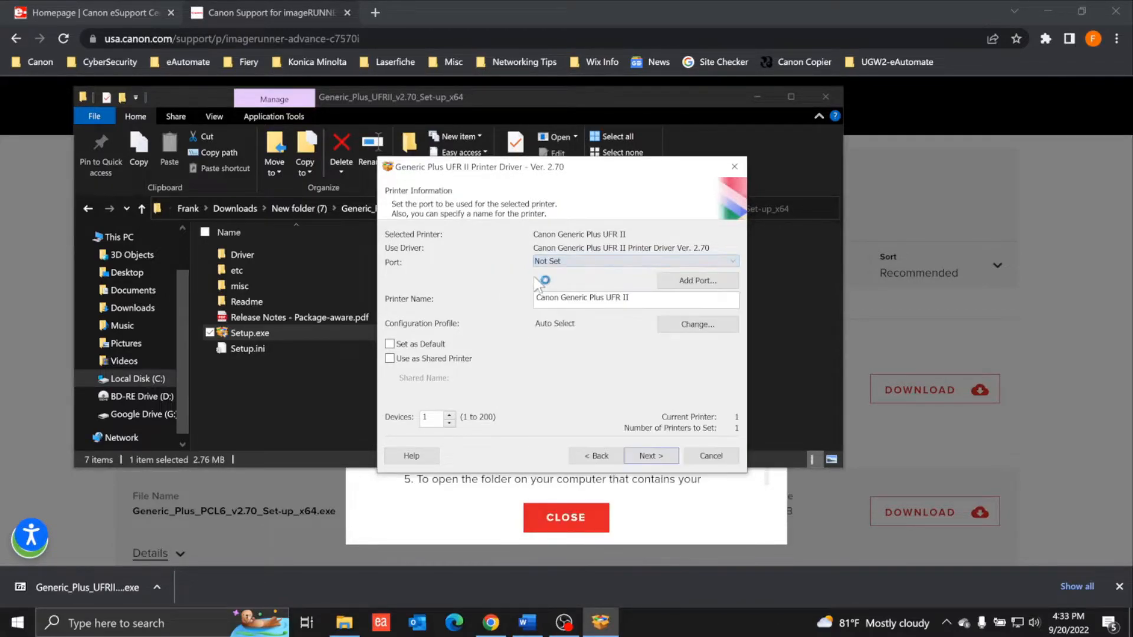
left_click(684, 281)
left_click(527, 343)
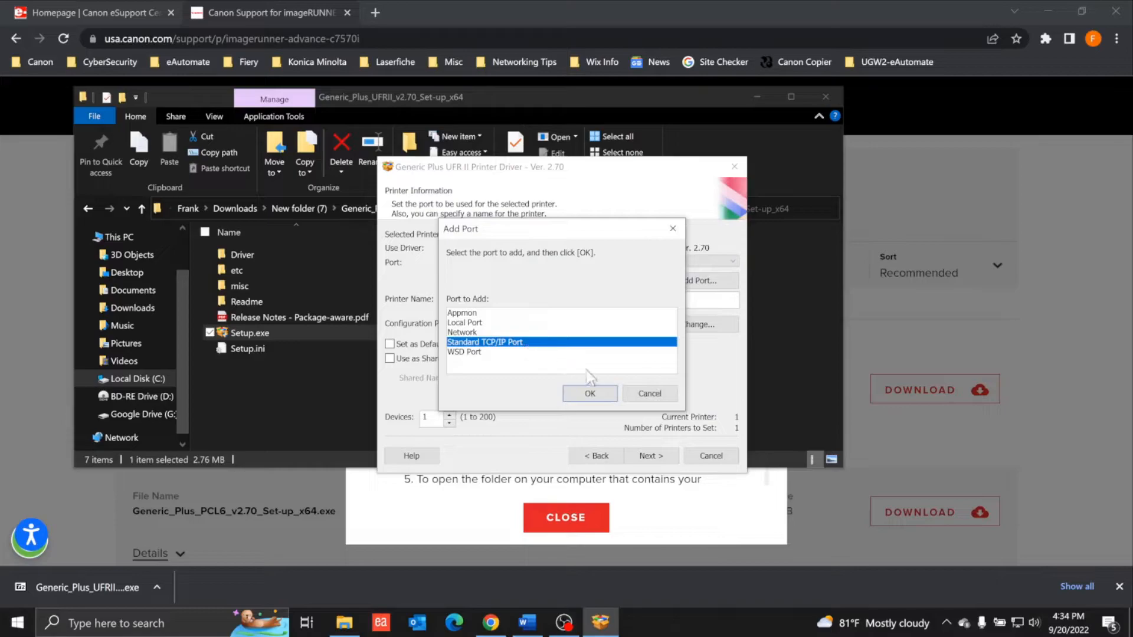
left_click(592, 394)
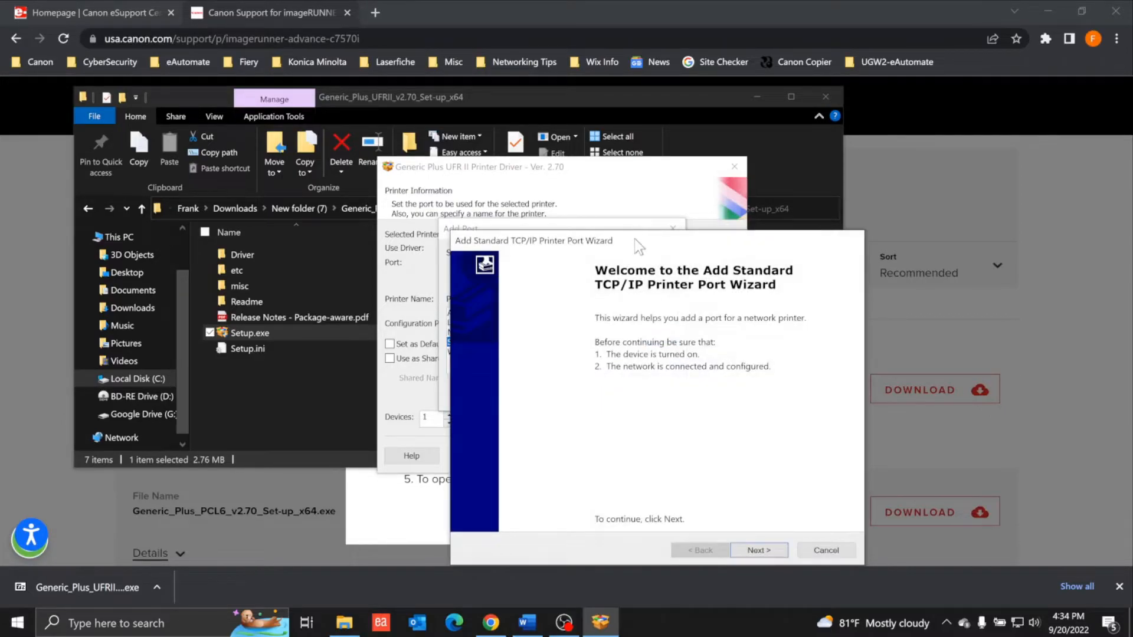
left_click_drag(635, 239, 582, 118)
left_click(701, 421)
type("192.168.0.54")
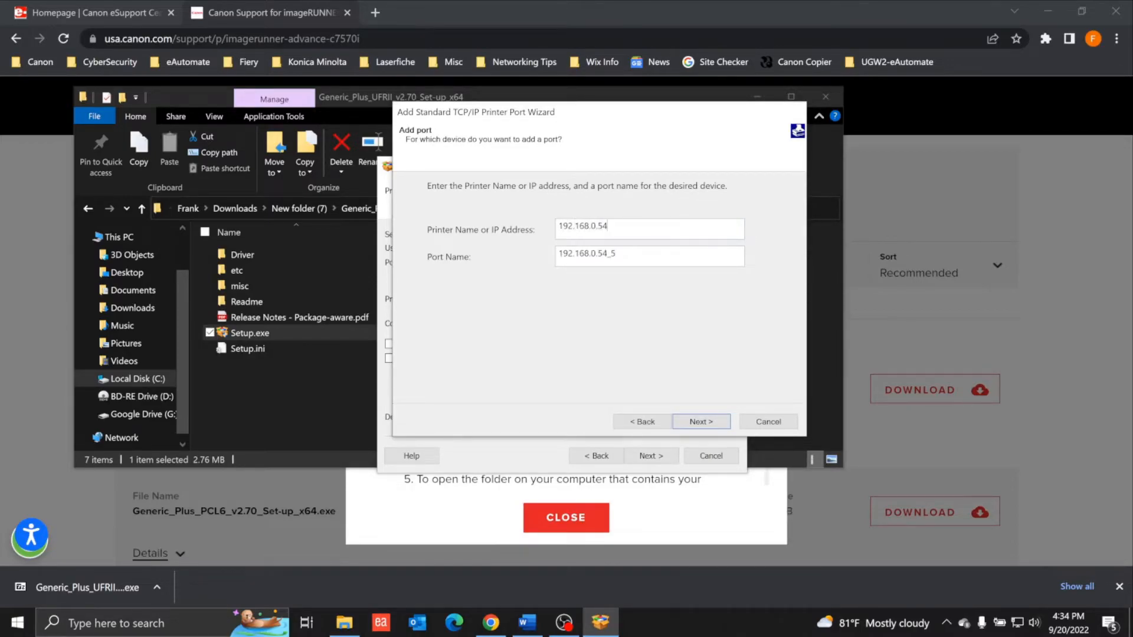
left_click(711, 421)
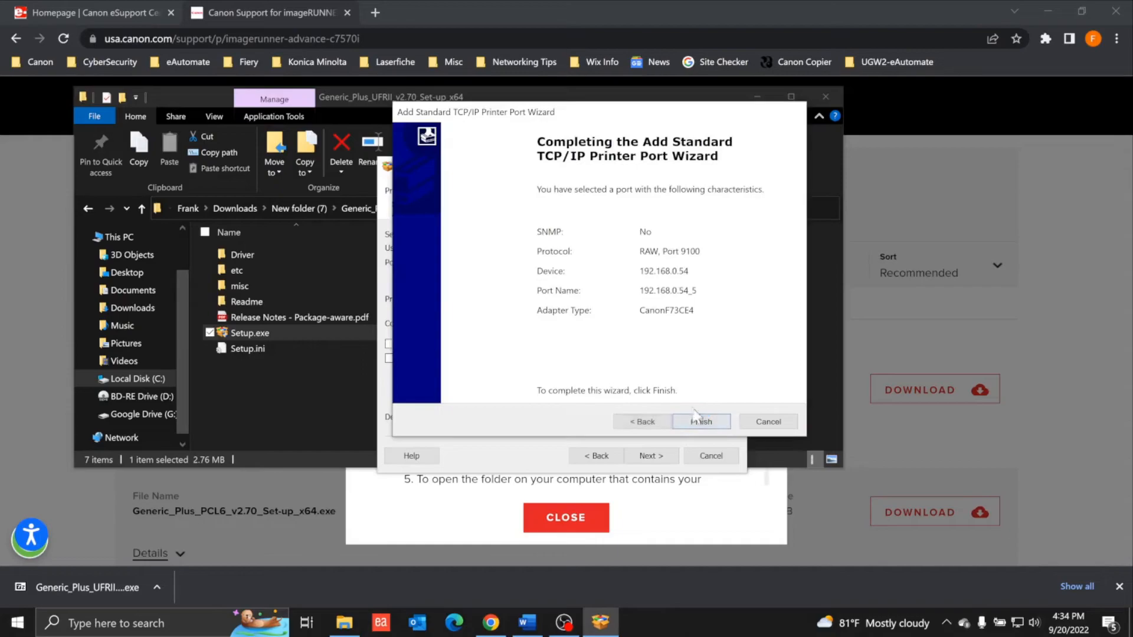
left_click(702, 421)
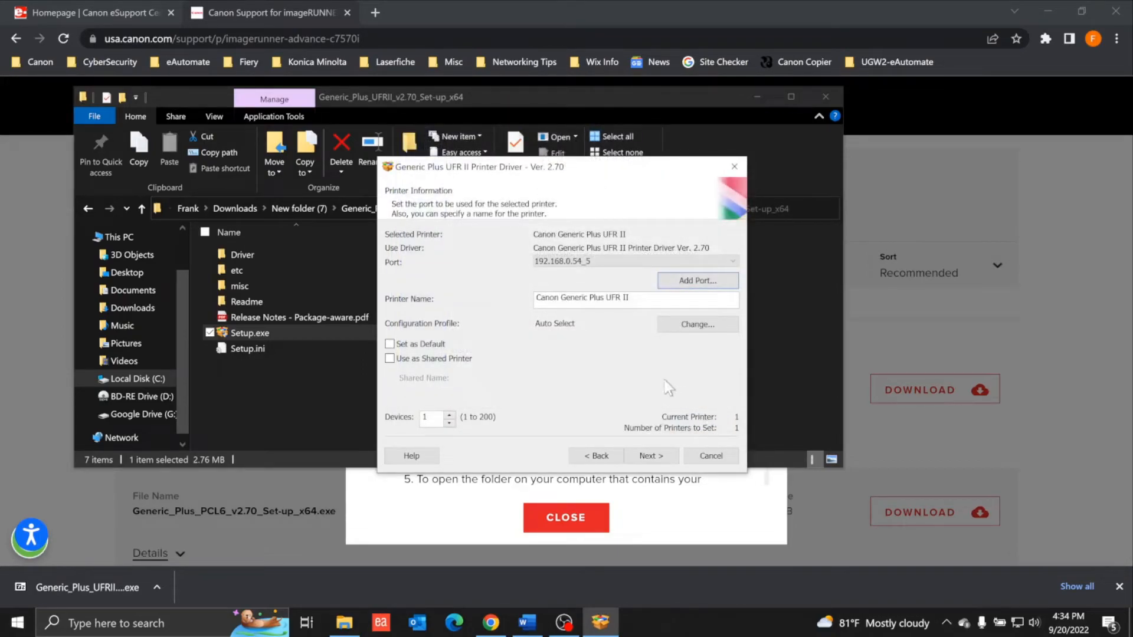
- Name the printer Canon Printer and set it as the default printer
left_click_drag(634, 297, 462, 280)
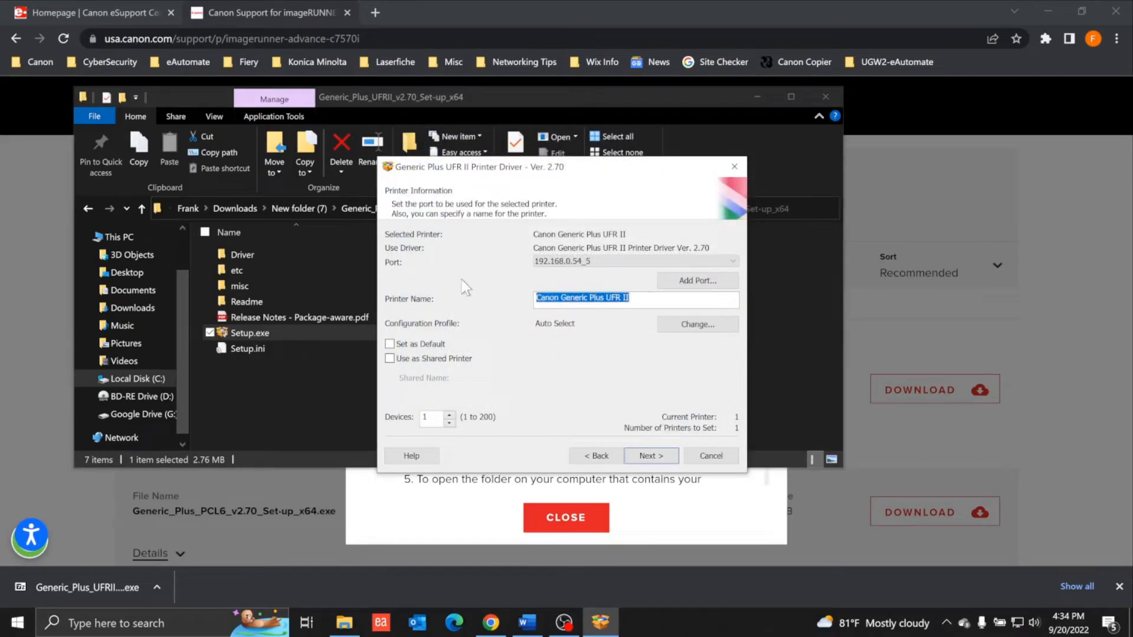
type("Canon Printer")
left_click(425, 345)
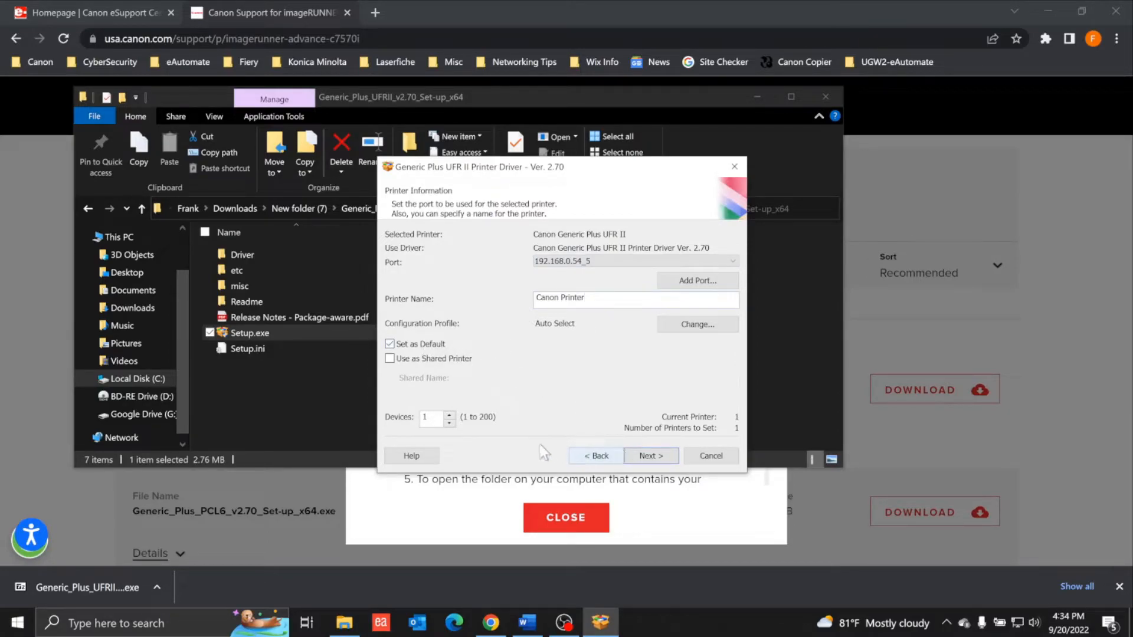
- Try sharing the printer under the shared name Canon Print Server, and turn sharing back off
left_click(390, 360)
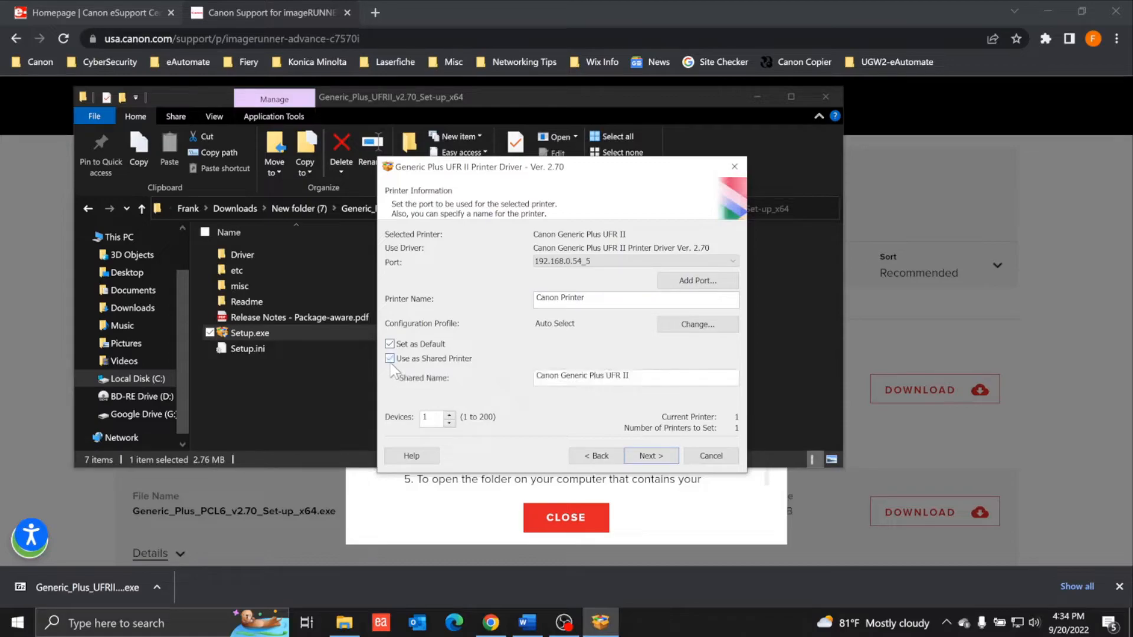
left_click_drag(647, 377, 509, 360)
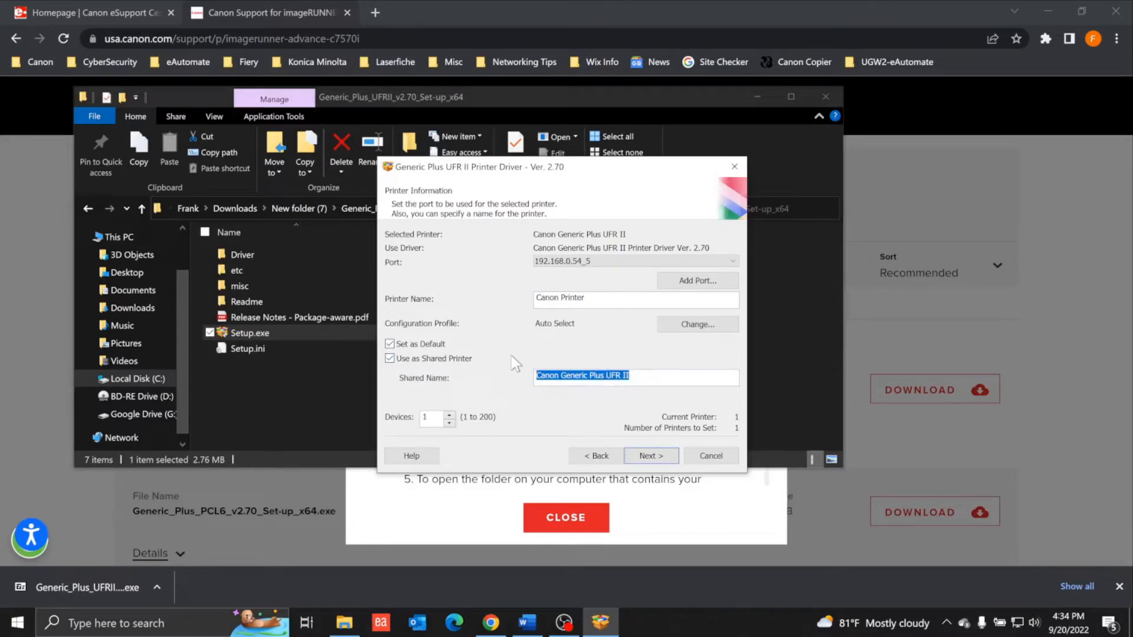
type("Canon Print Server")
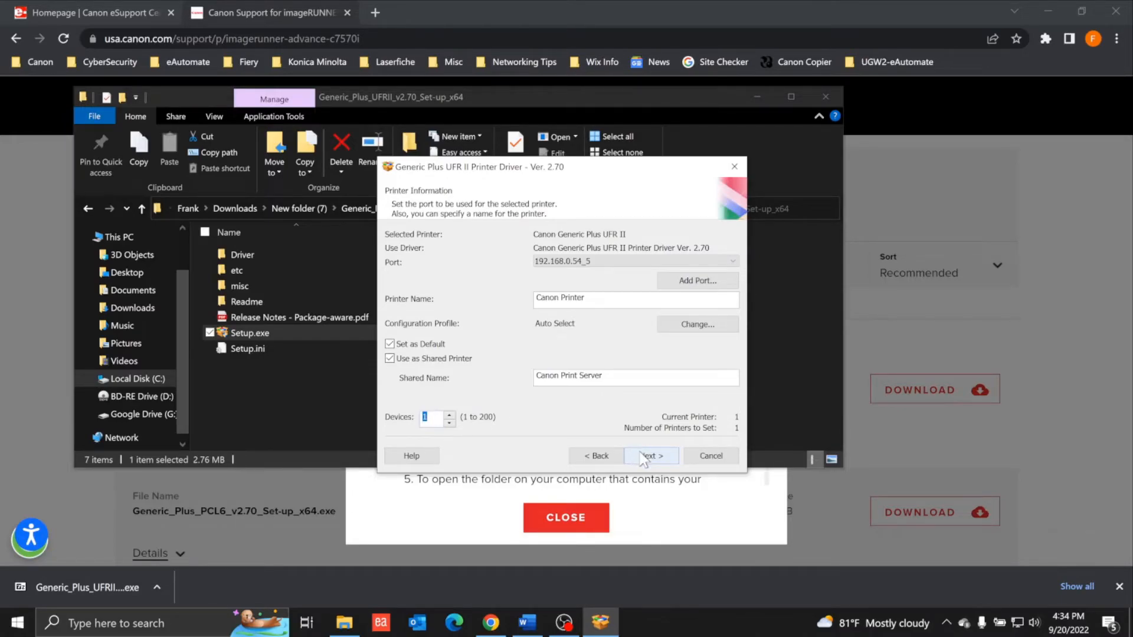
left_click(390, 358)
- Exclude the existing Regular Prints and eAutomate Printing printers from the driver update and start the installation
left_click(667, 457)
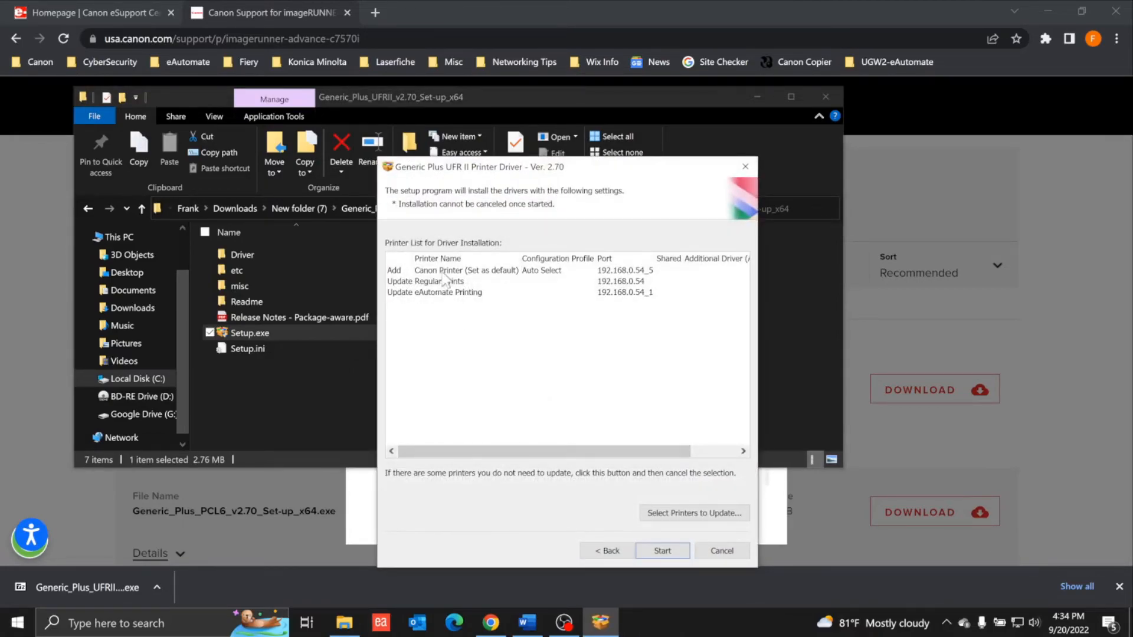
left_click(660, 517)
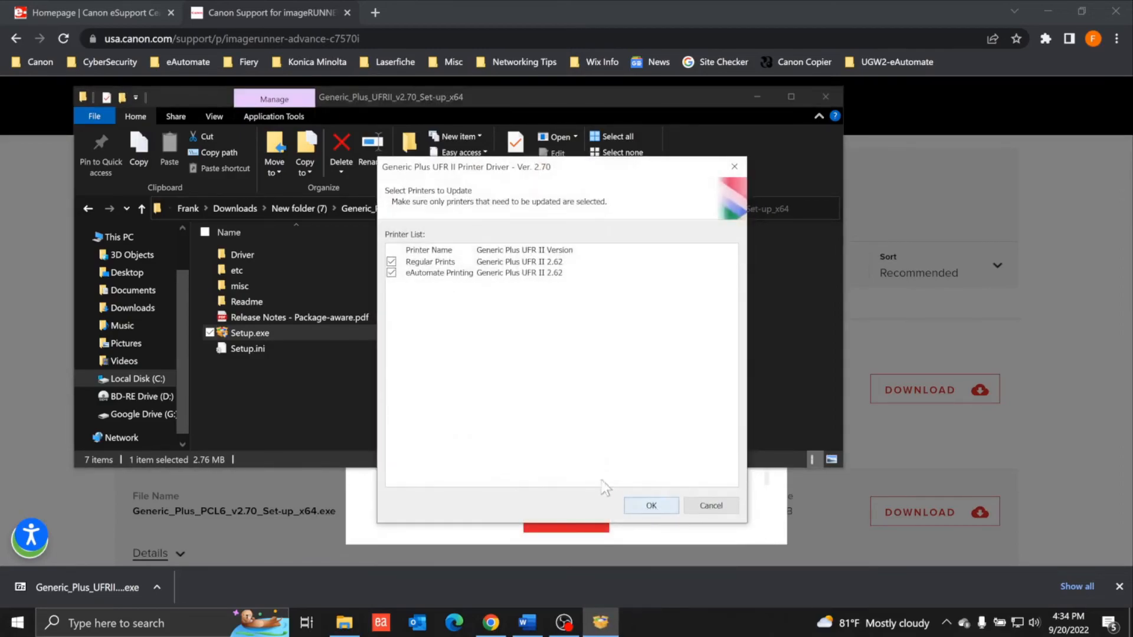
left_click(392, 272)
left_click(391, 262)
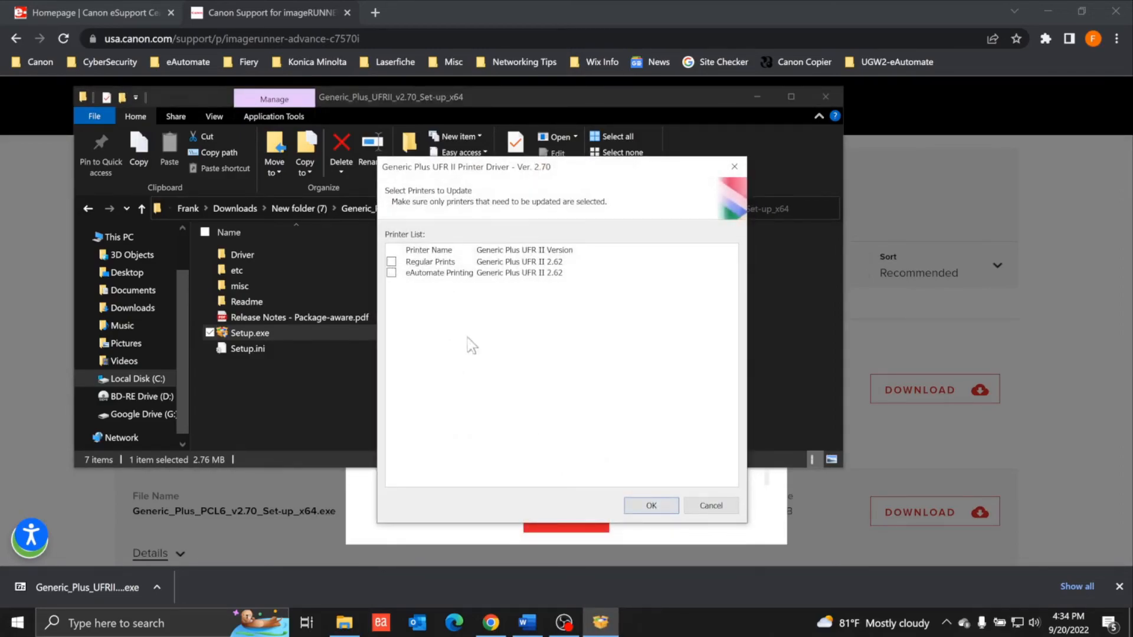
left_click(651, 507)
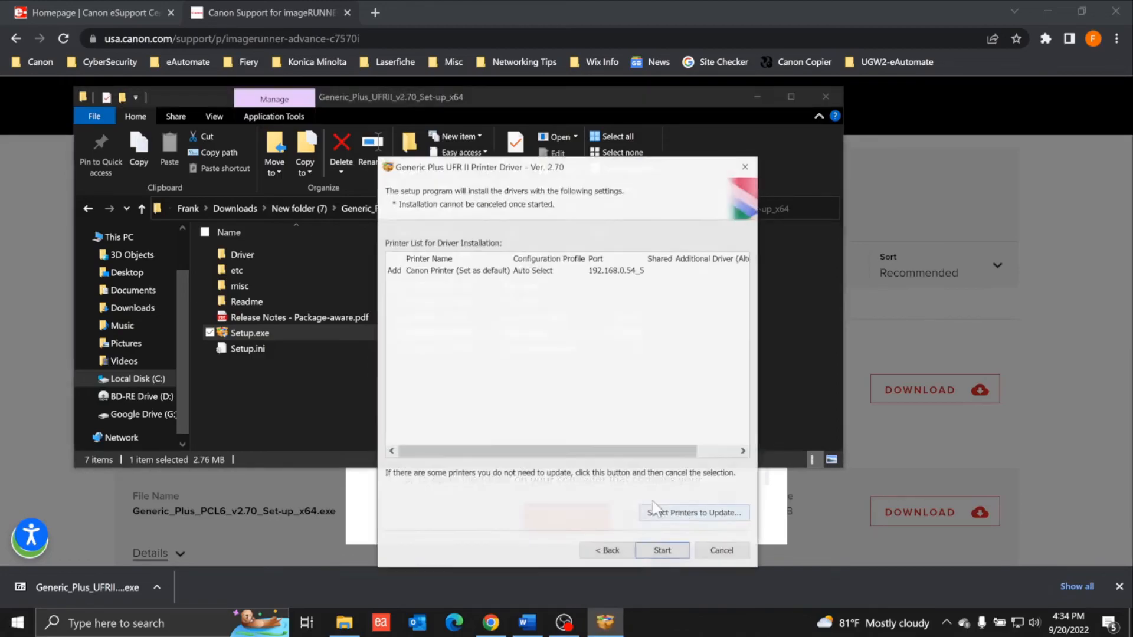
left_click(662, 550)
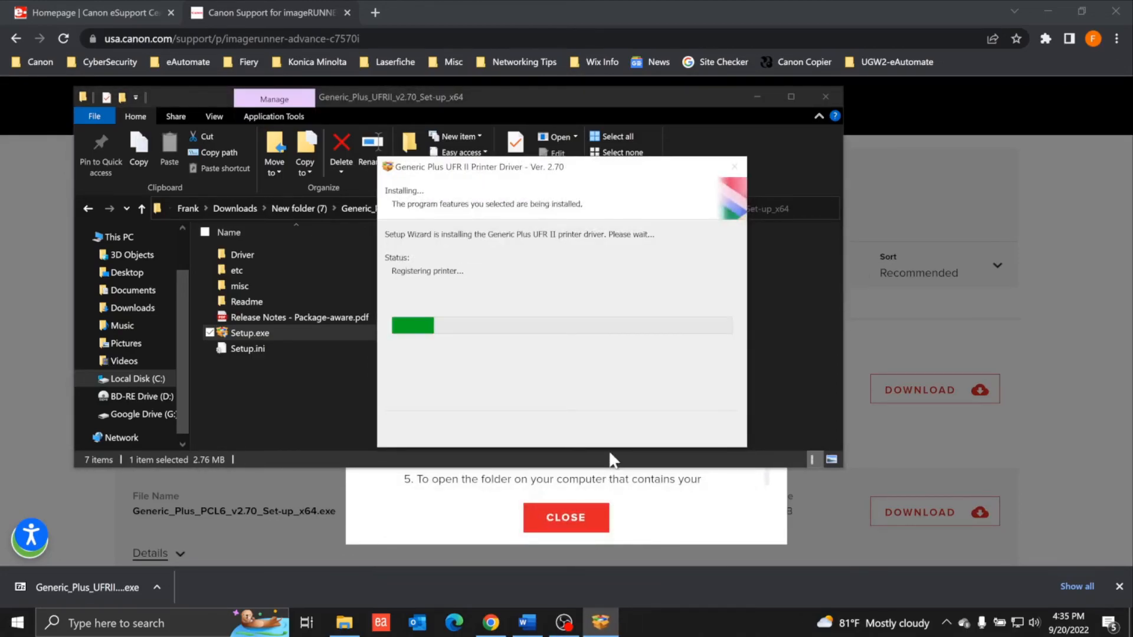